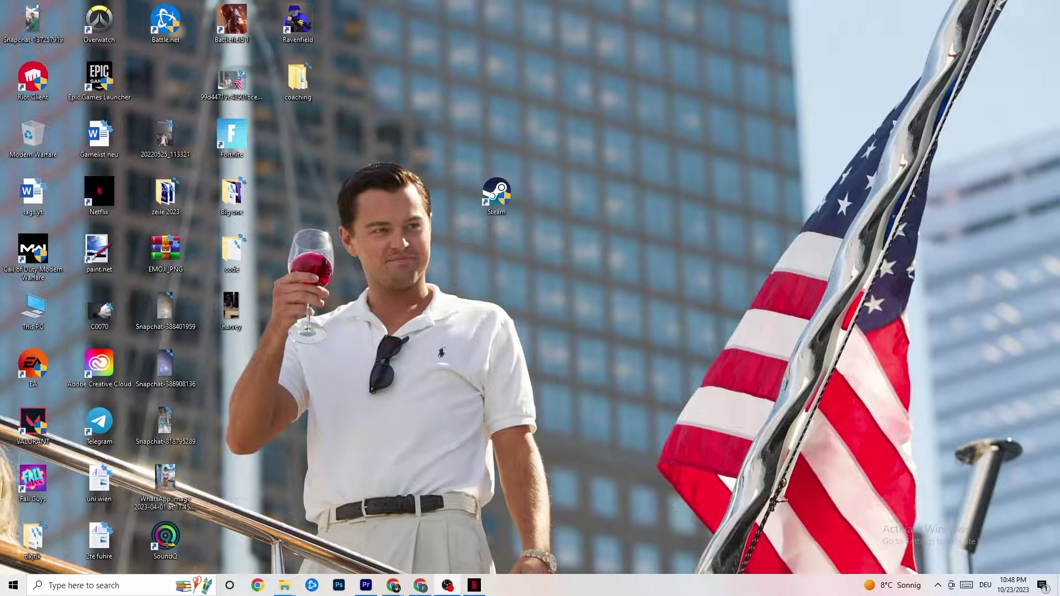
- Check the update status under Windows Update, and view the Troubleshoot page of the Update & Security settings
left_click(4, 591)
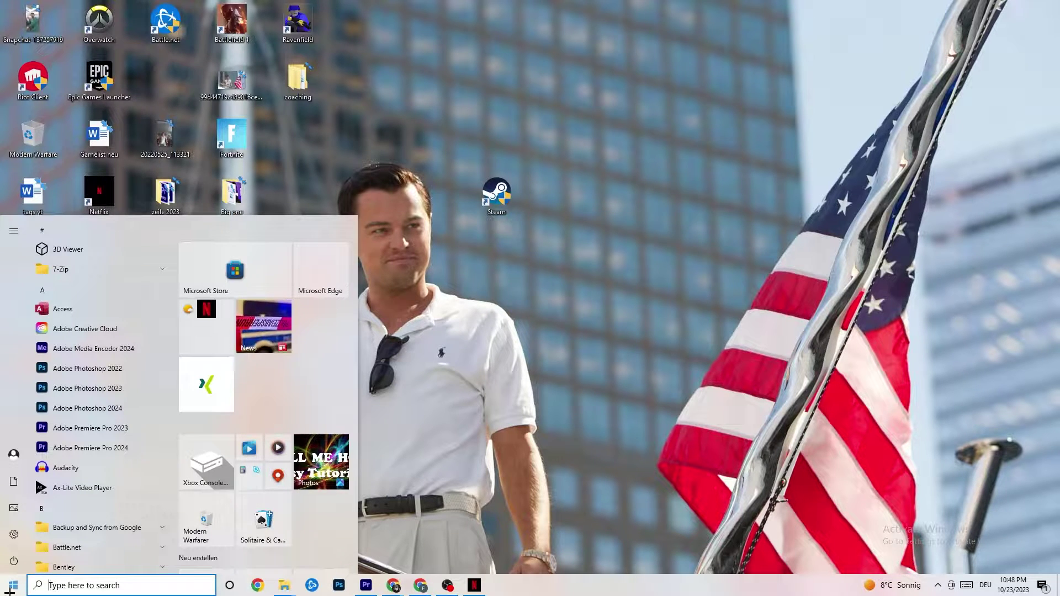
left_click(14, 534)
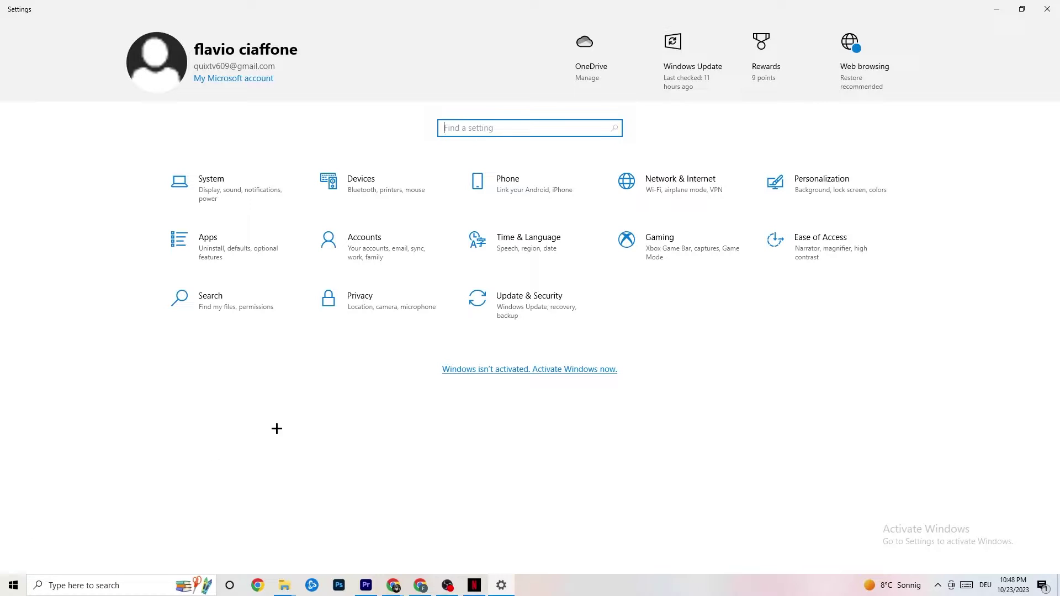
left_click(512, 319)
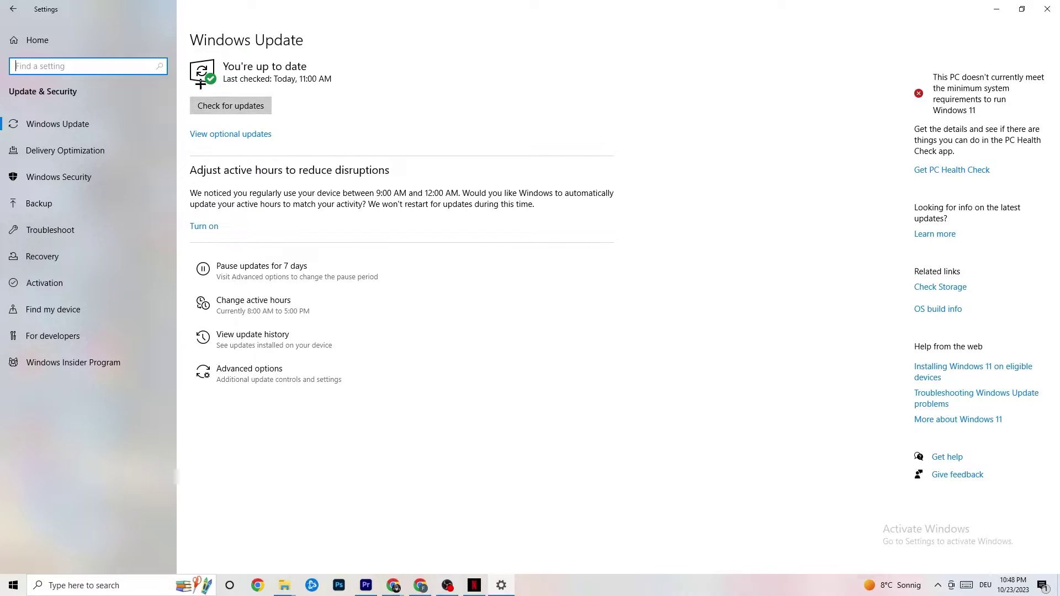
left_click(287, 67)
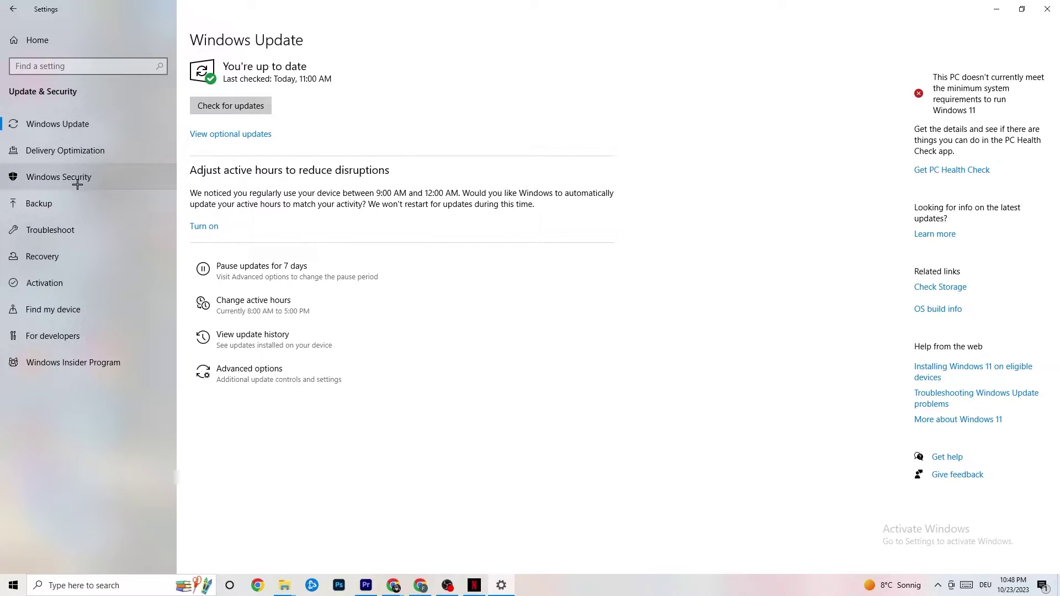
left_click(65, 229)
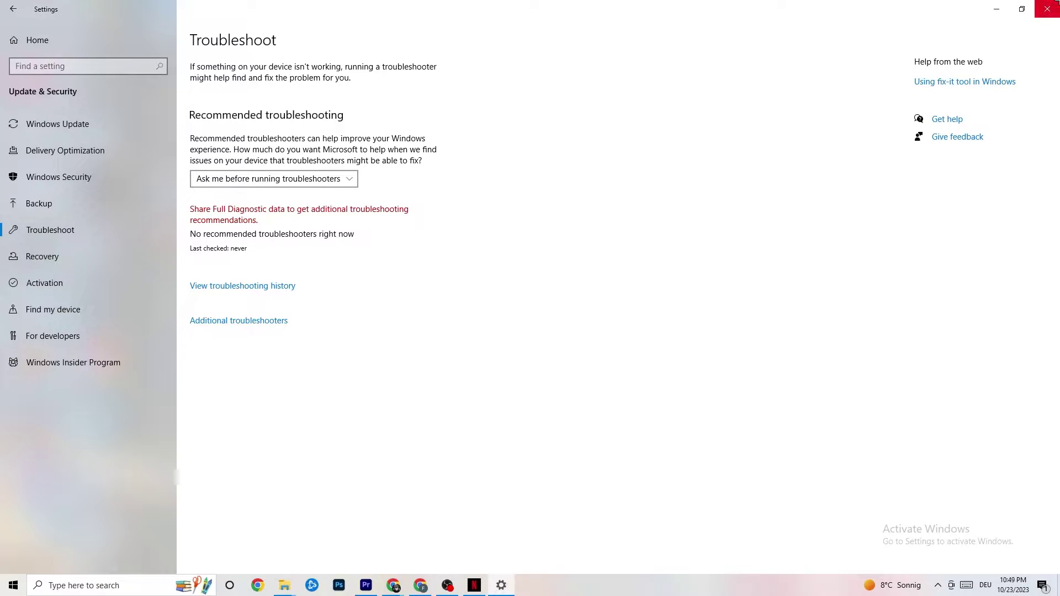
left_click(996, 9)
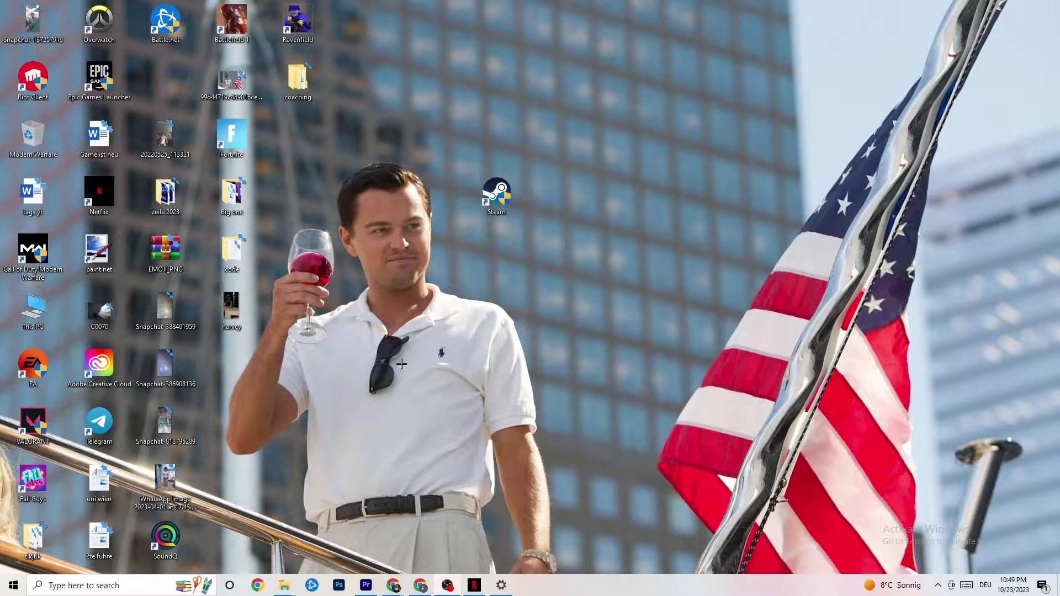
left_click_drag(491, 196, 513, 257)
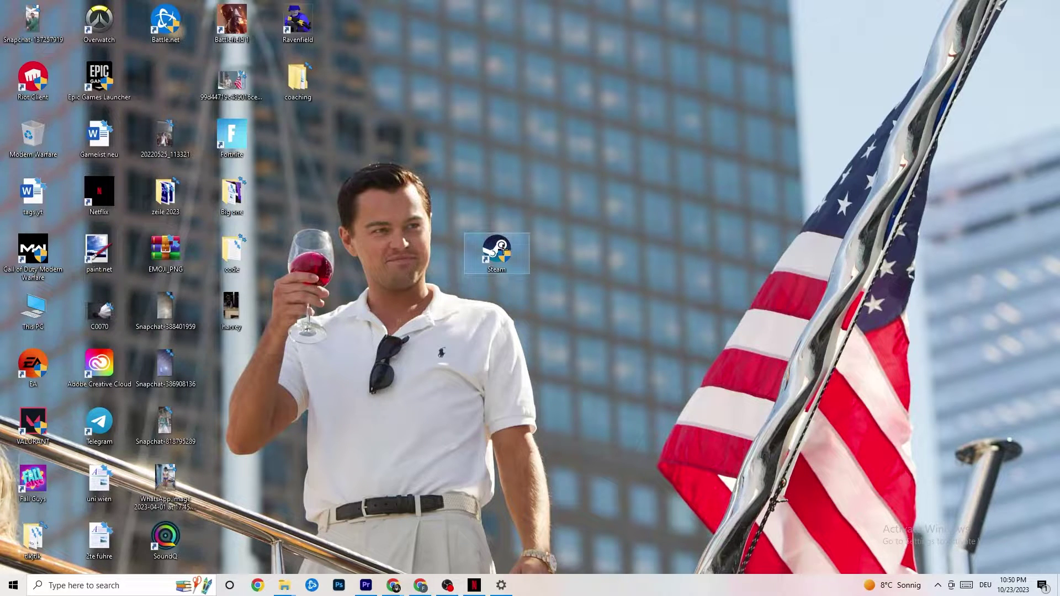
right_click(500, 250)
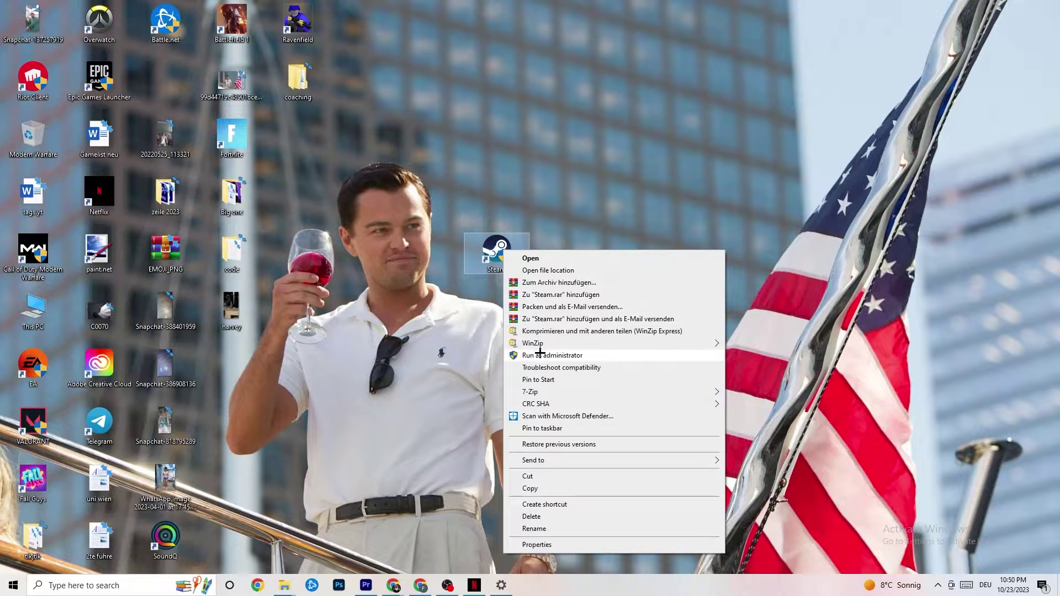
left_click(407, 332)
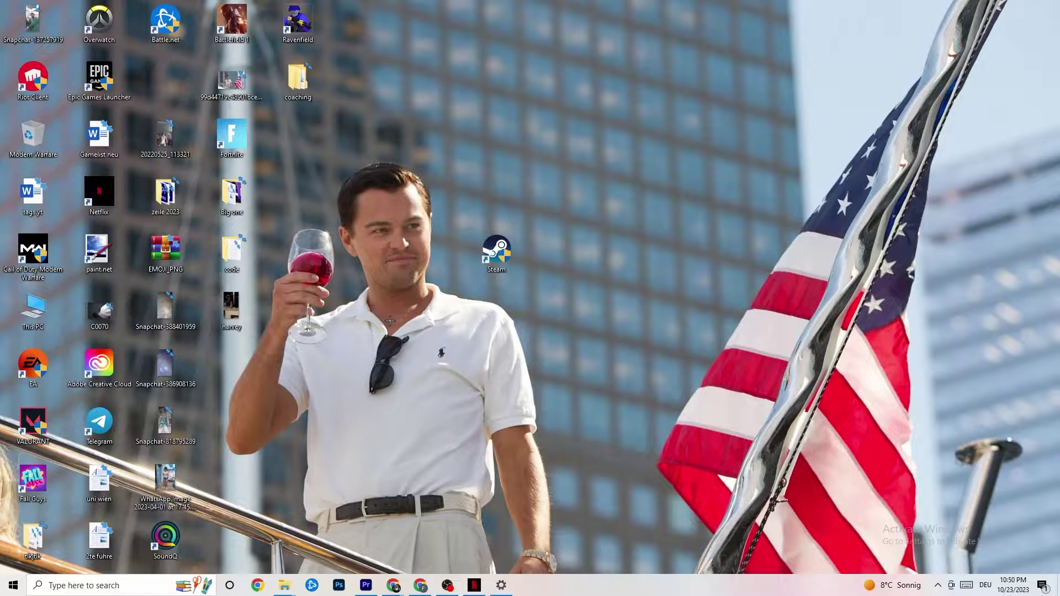
left_click_drag(488, 254, 488, 190)
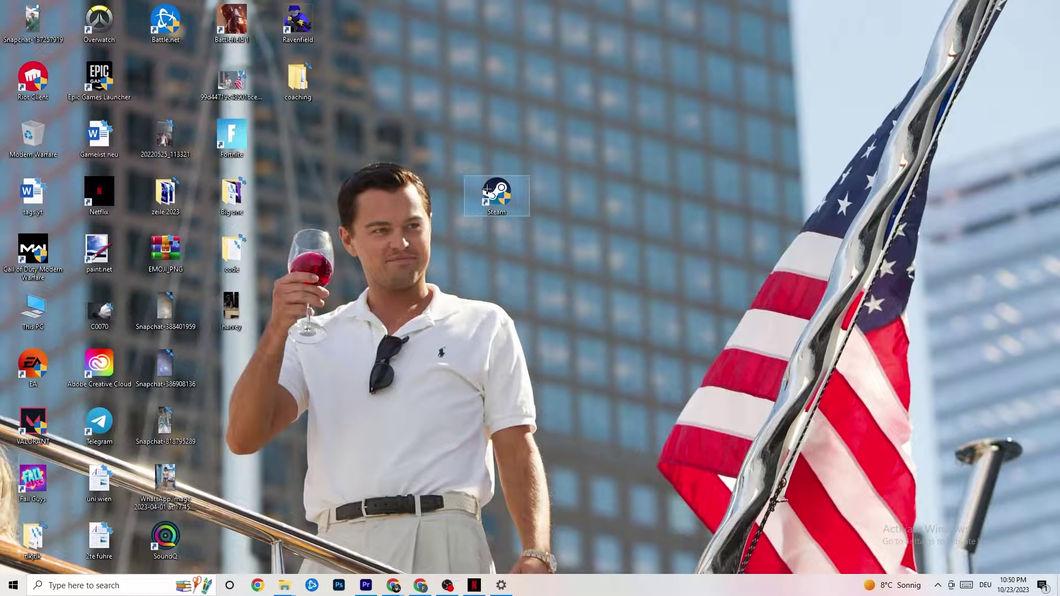
- Review the compatibility settings of the desktop Steam shortcut, including the list of Windows versions for compatibility mode, and confirm the properties
right_click(488, 190)
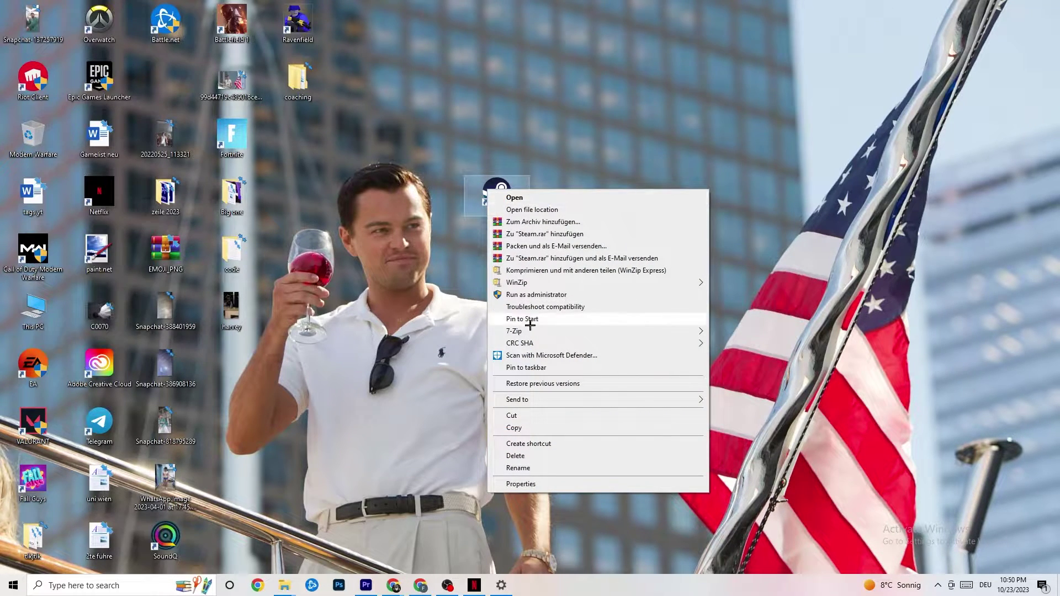
left_click(518, 484)
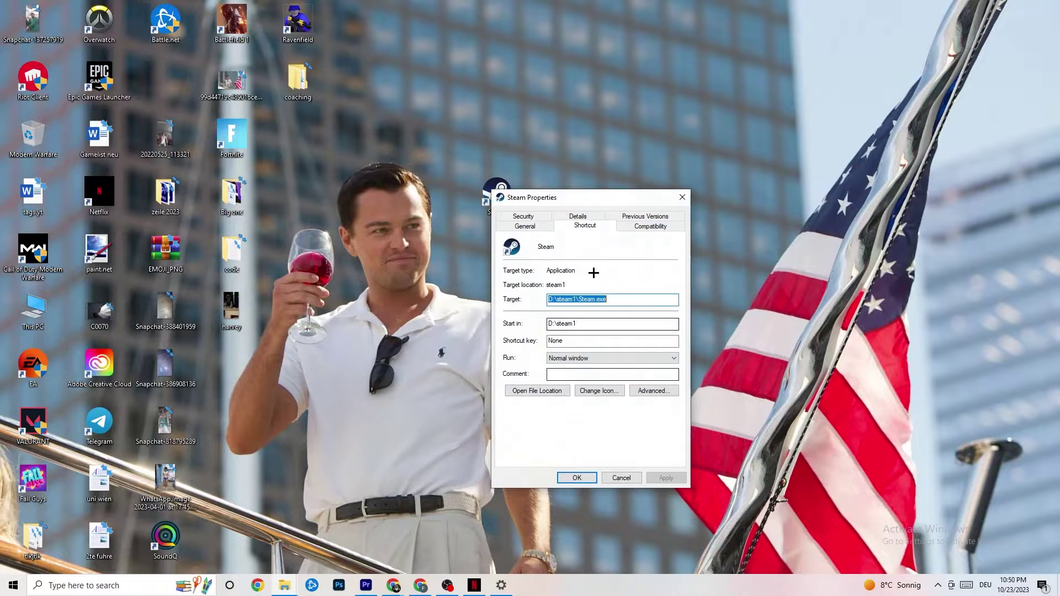
left_click_drag(570, 196, 510, 91)
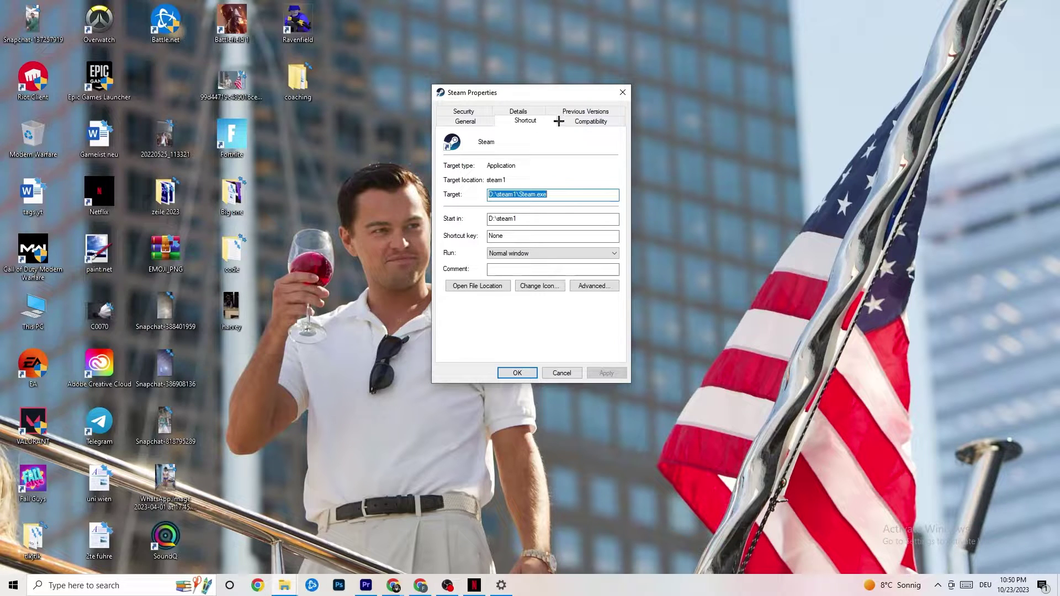
left_click(586, 121)
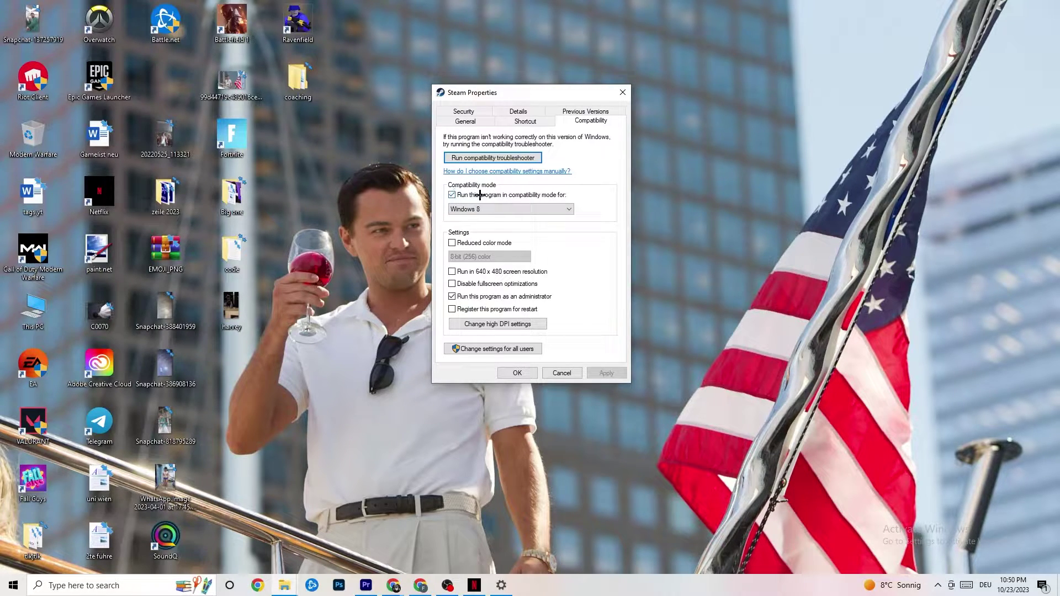
left_click(535, 207)
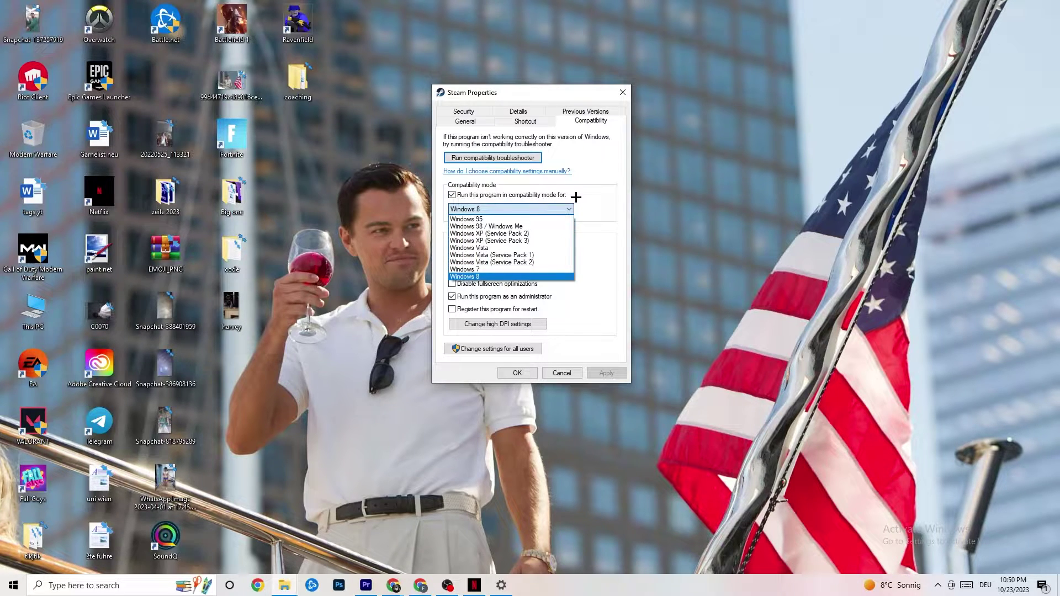
left_click(596, 224)
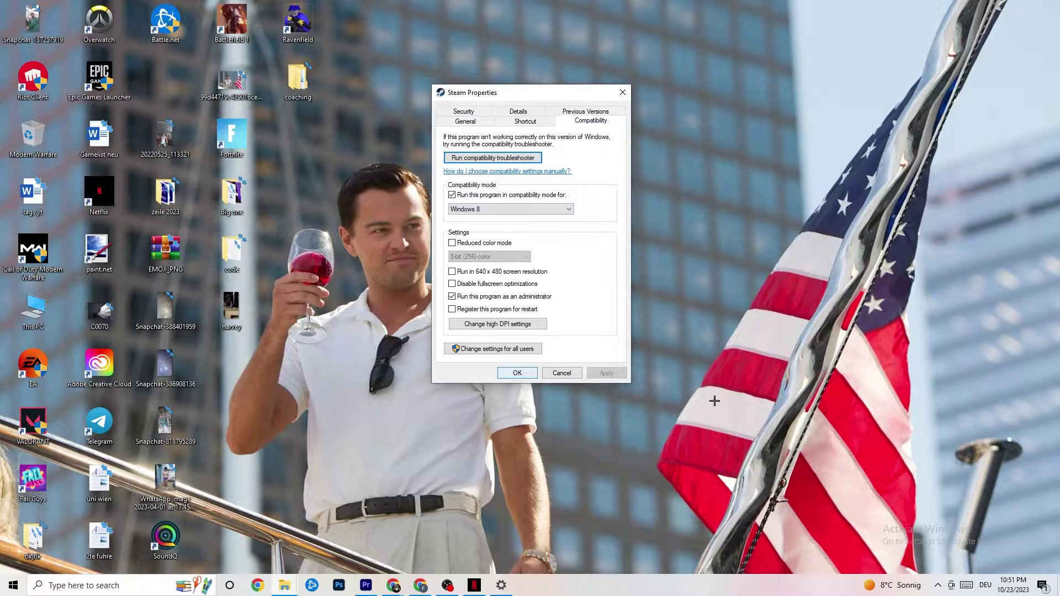
left_click(519, 373)
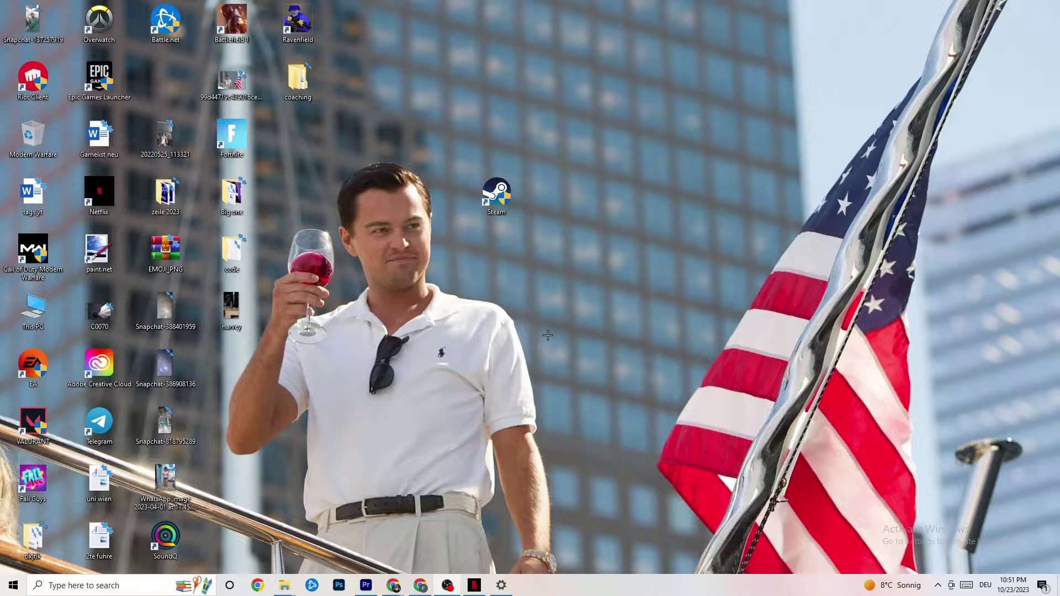
right_click(477, 197)
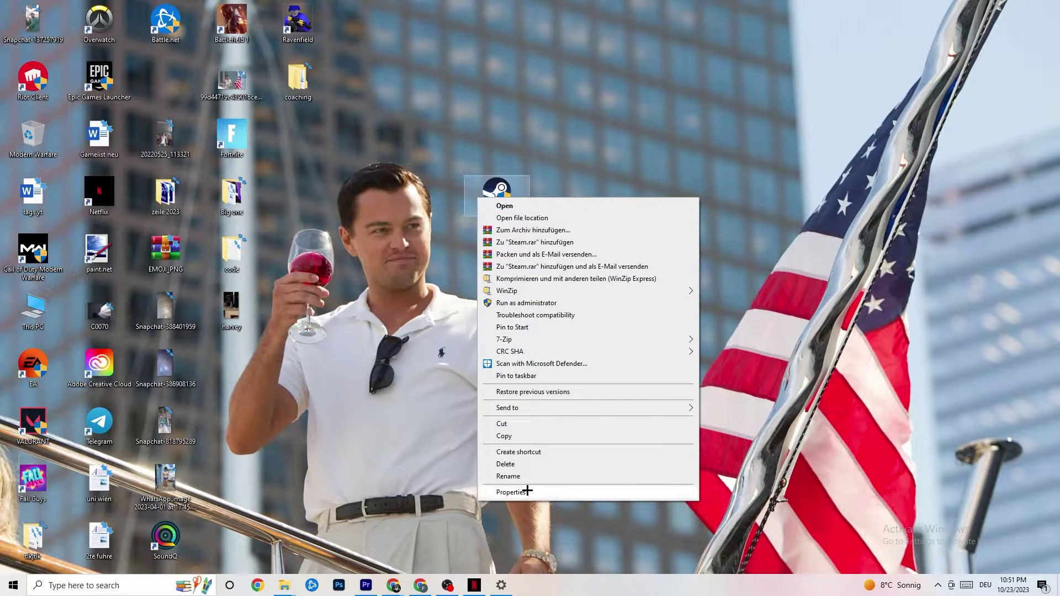
left_click(387, 269)
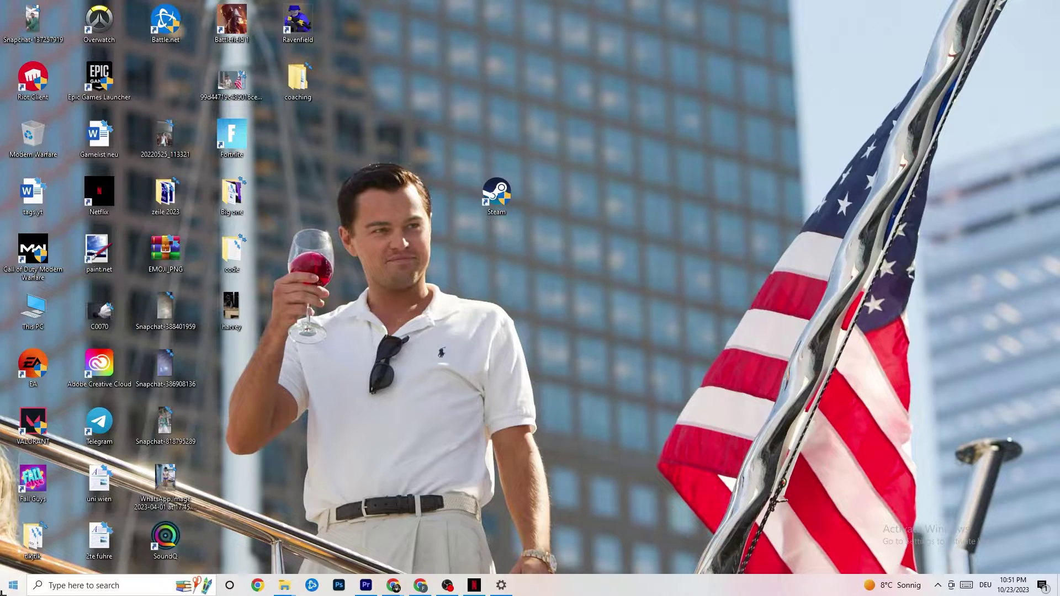
- Open the System display settings in Windows and inspect the scaling choices for text, apps and other items
left_click(13, 585)
left_click(14, 534)
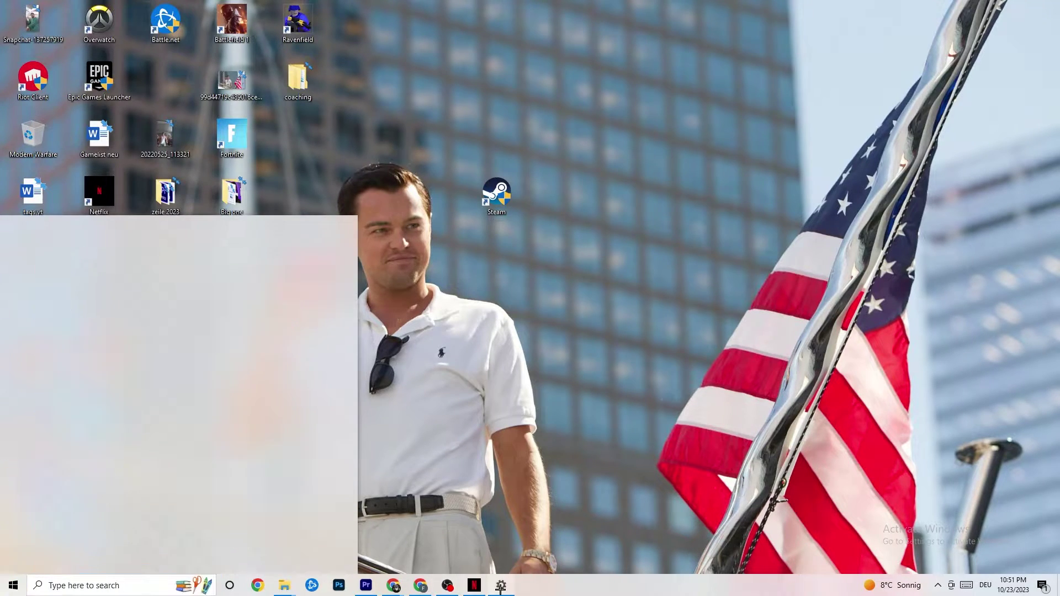
left_click(3, 11)
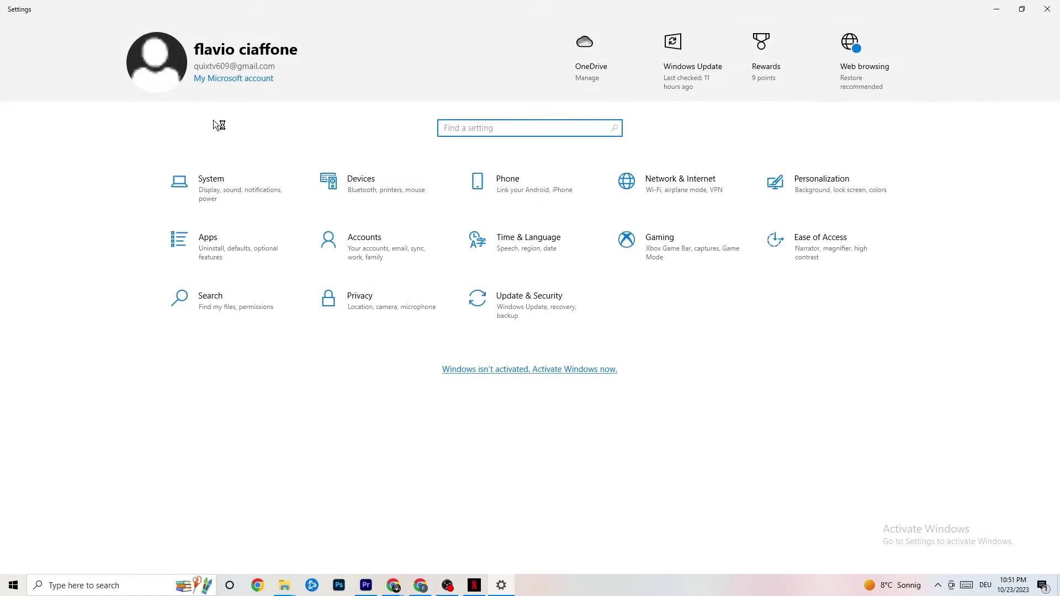
left_click(256, 203)
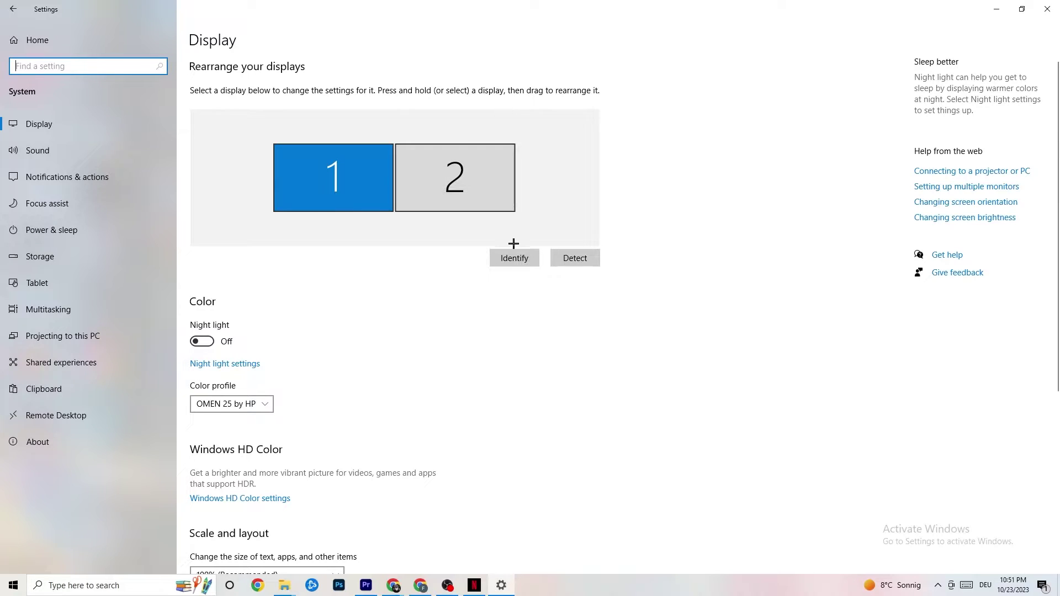
scroll(308, 202, "down", 5)
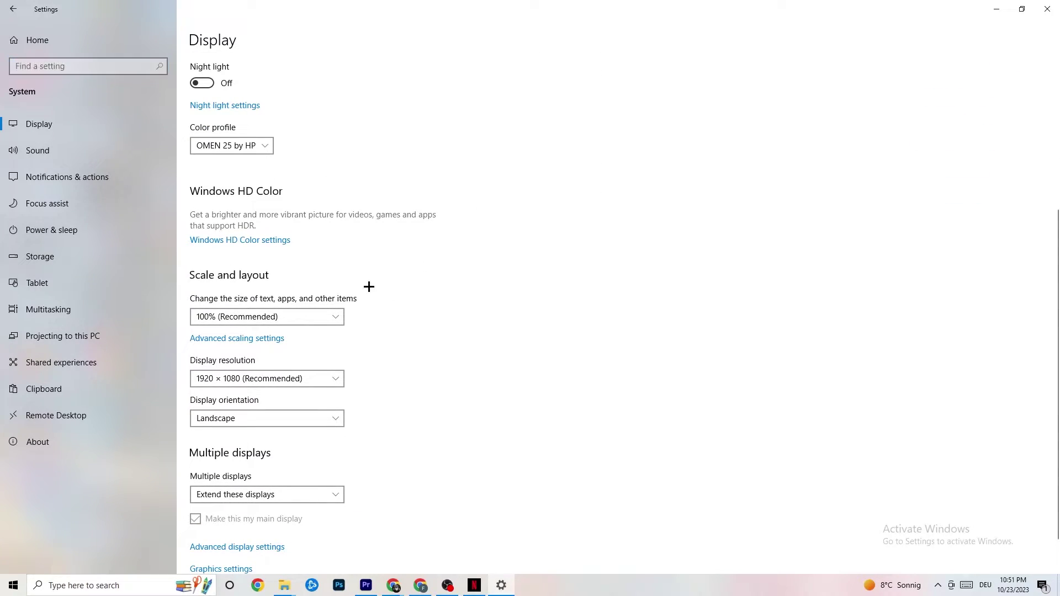
left_click(323, 310)
left_click(480, 271)
- View the available power plans through the additional power settings of Power & sleep, and close the Power Options window
left_click(71, 227)
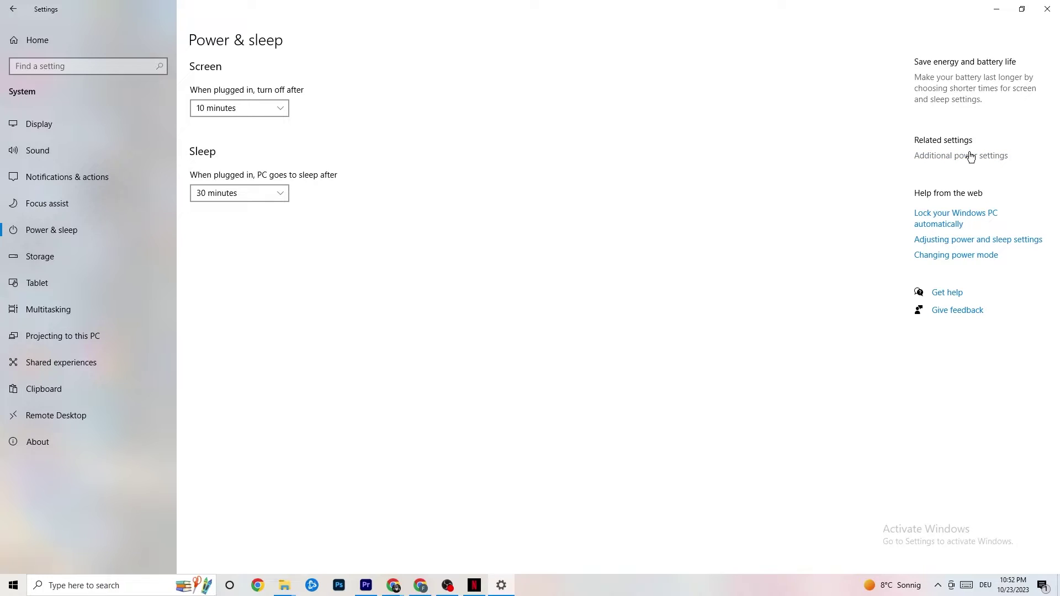
left_click(969, 156)
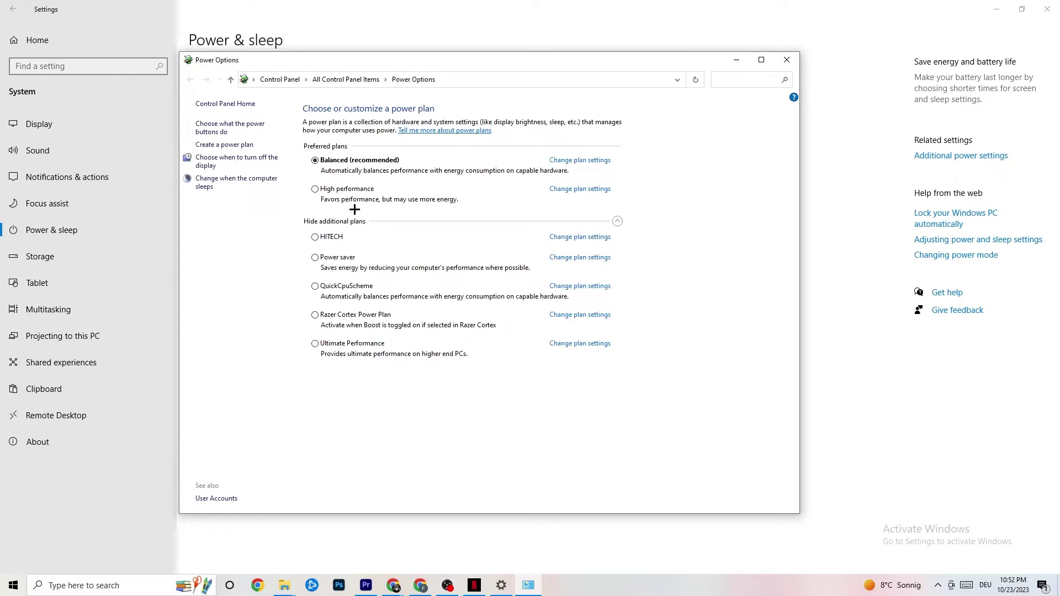
left_click(785, 62)
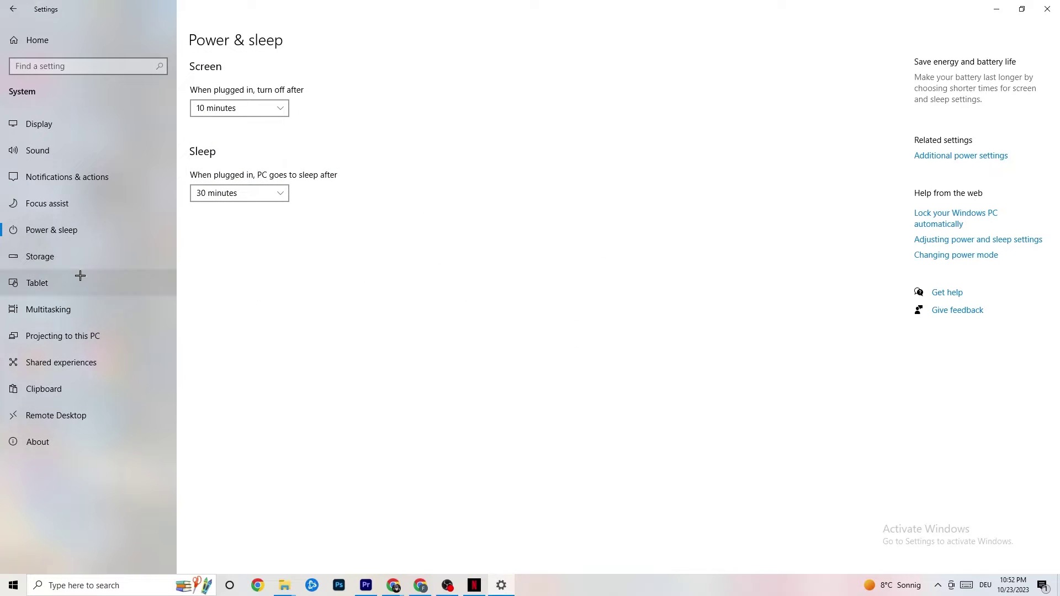
- Review Storage Sense's run frequency and recycle bin deletion options in the Storage settings, and clean up files now
left_click(72, 257)
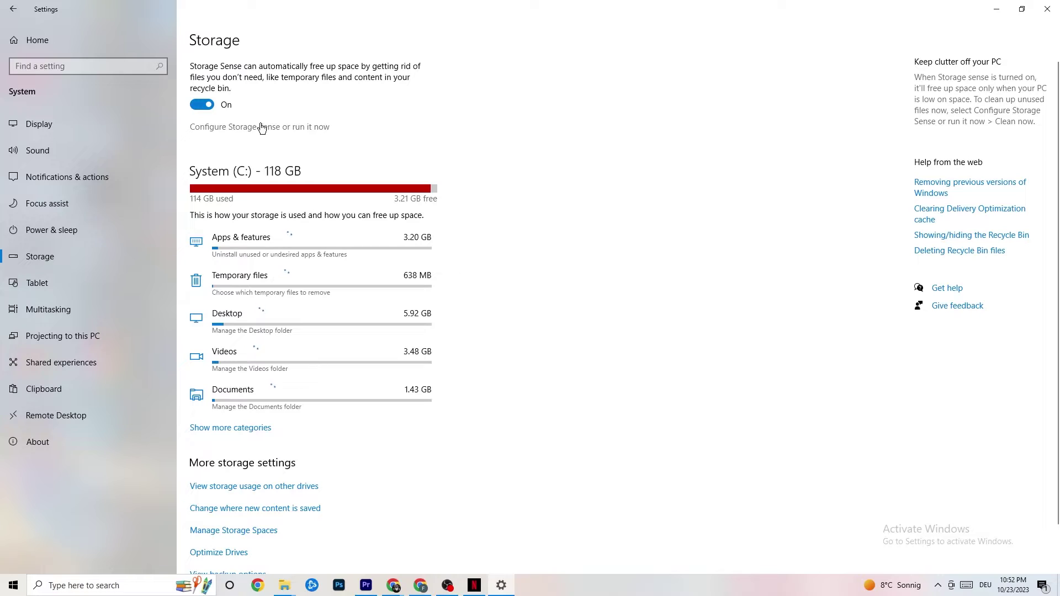
left_click(297, 127)
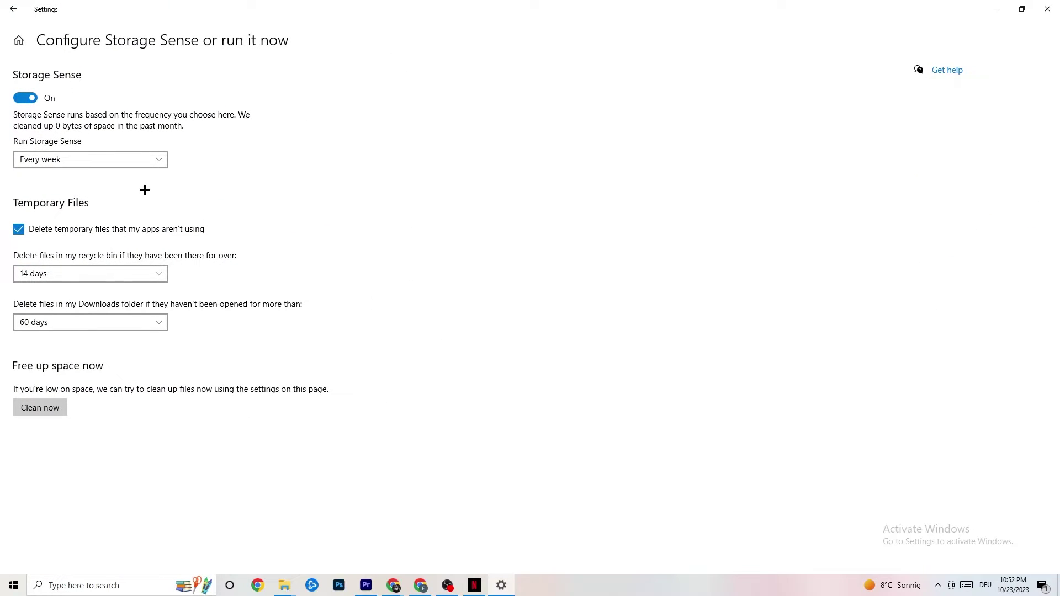
left_click(148, 159)
left_click(448, 239)
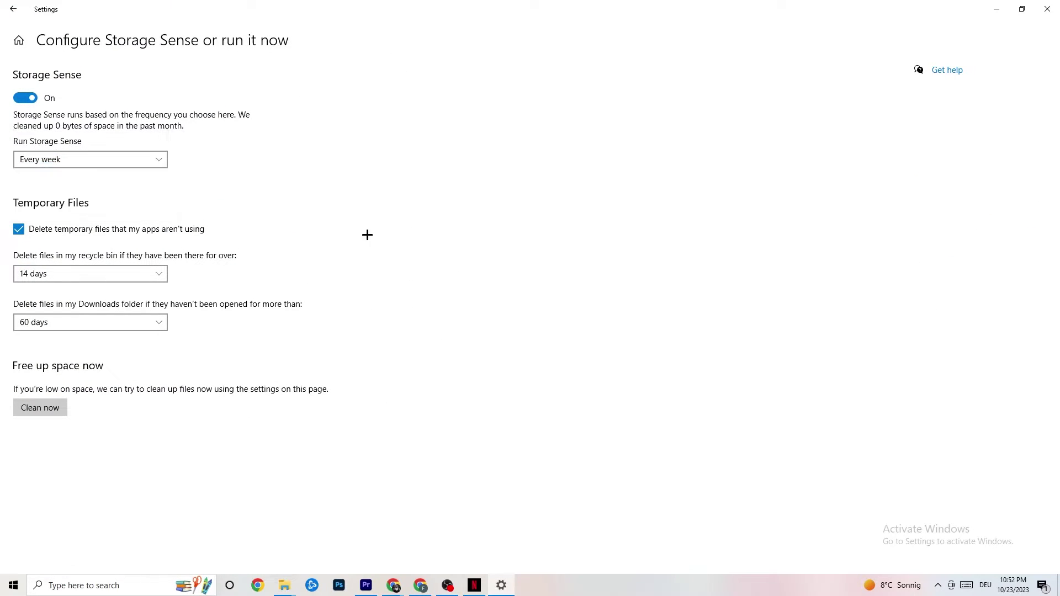
left_click(78, 159)
left_click(405, 91)
left_click(143, 266)
left_click(429, 239)
left_click(42, 411)
left_click(21, 11)
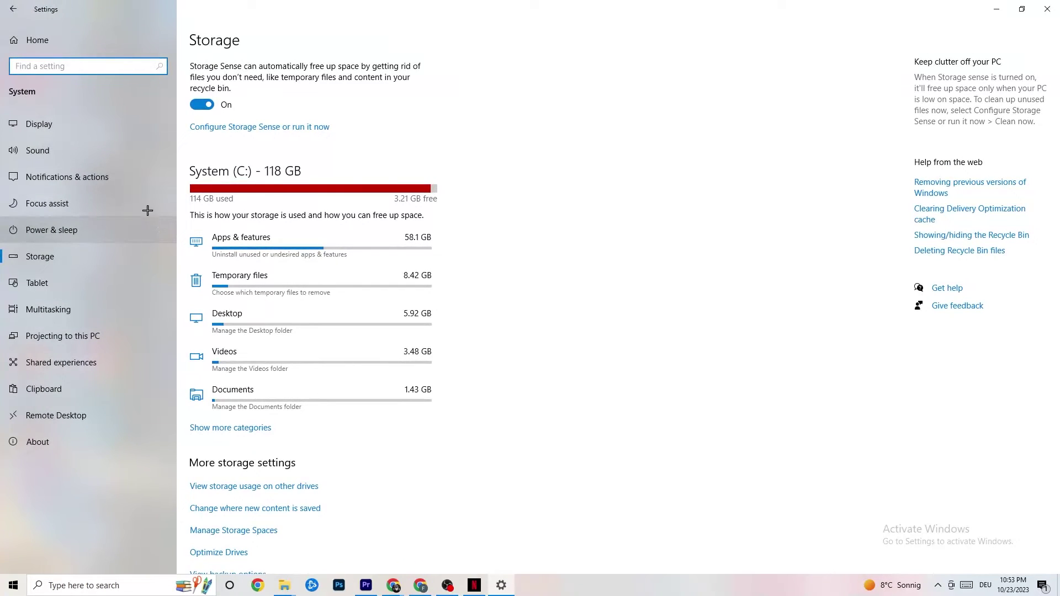
- Check the Captures recording options and the Game Mode setting in the Gaming settings, and close Settings
left_click(12, 10)
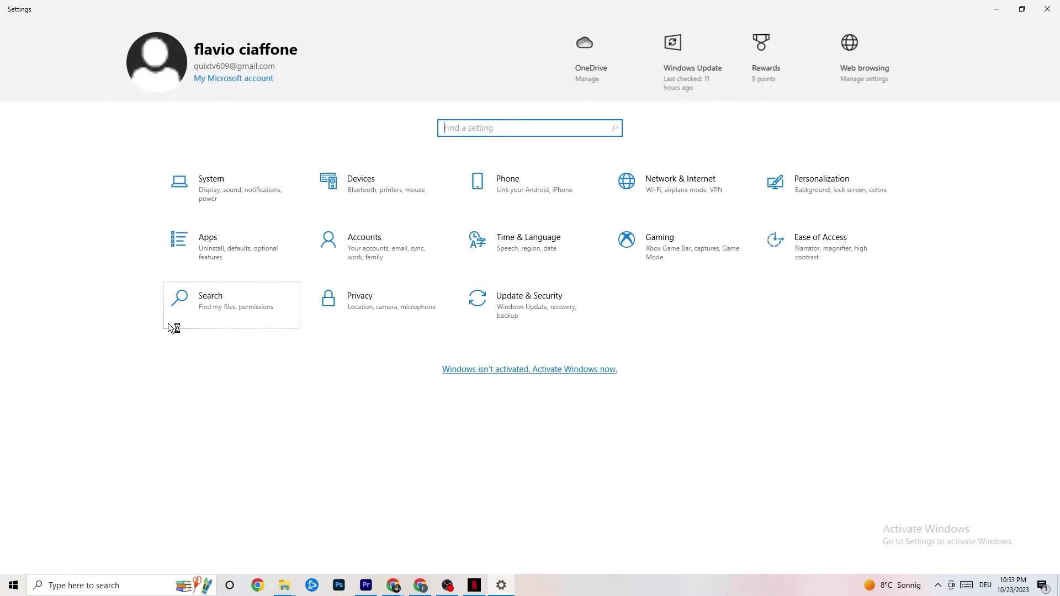
left_click(681, 255)
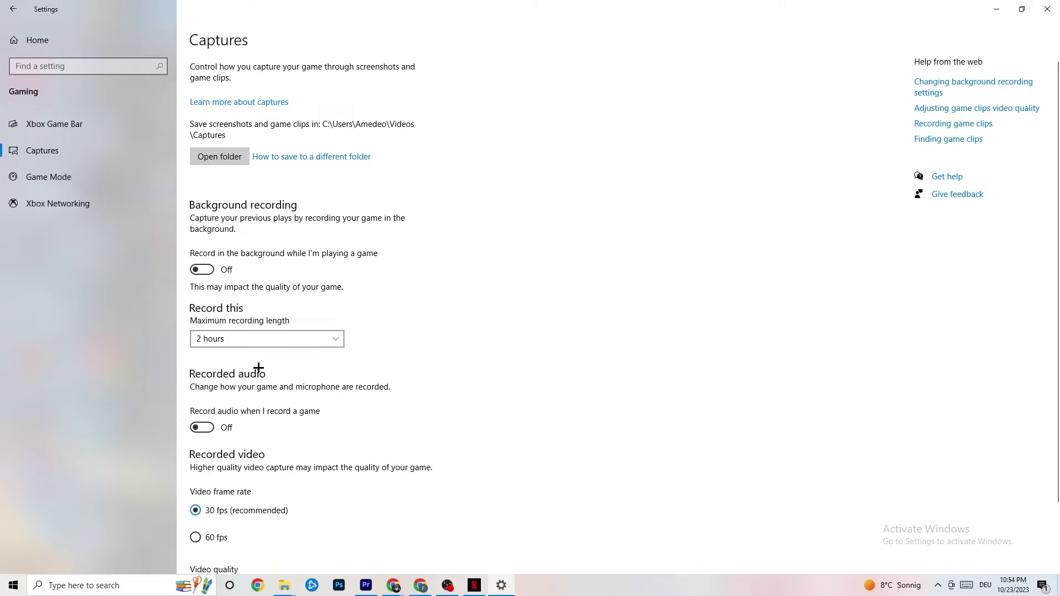
left_click(58, 177)
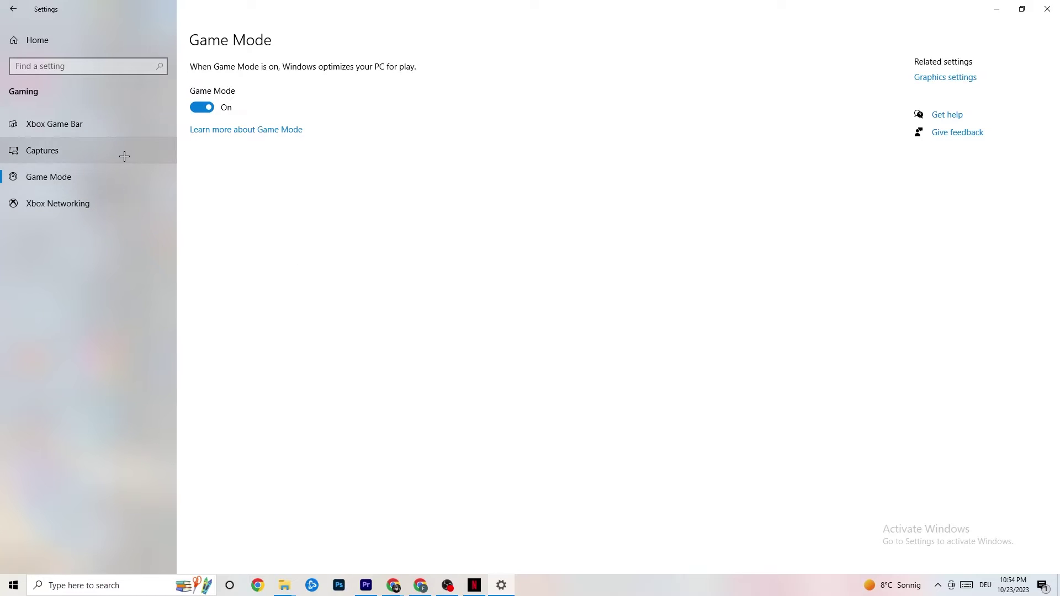
left_click(1047, 9)
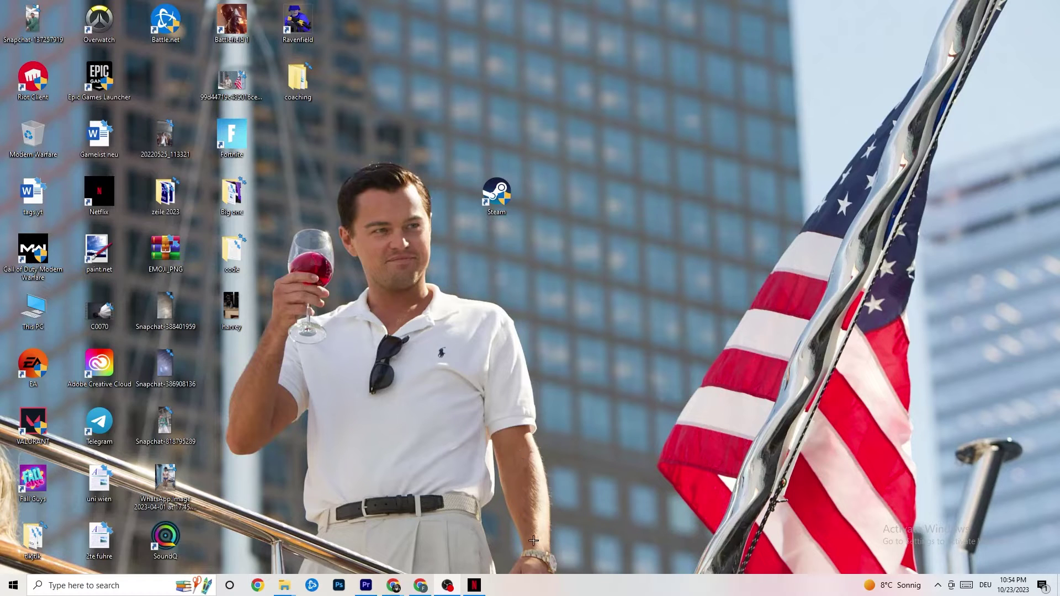
- Open Task Manager, review the running apps and background processes, and check the actions available for the Netflix process
right_click(541, 592)
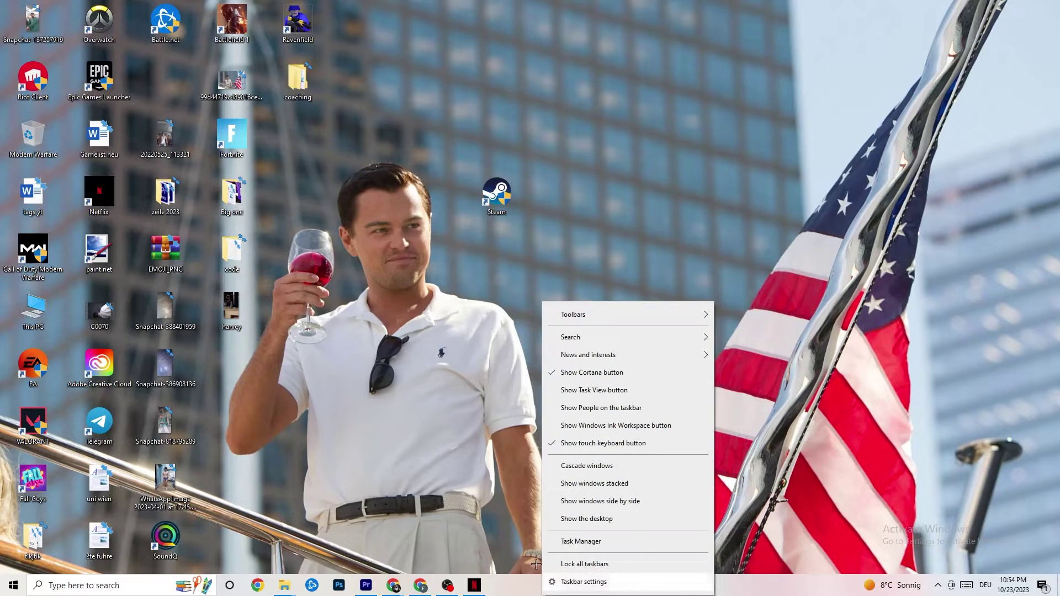
left_click(575, 542)
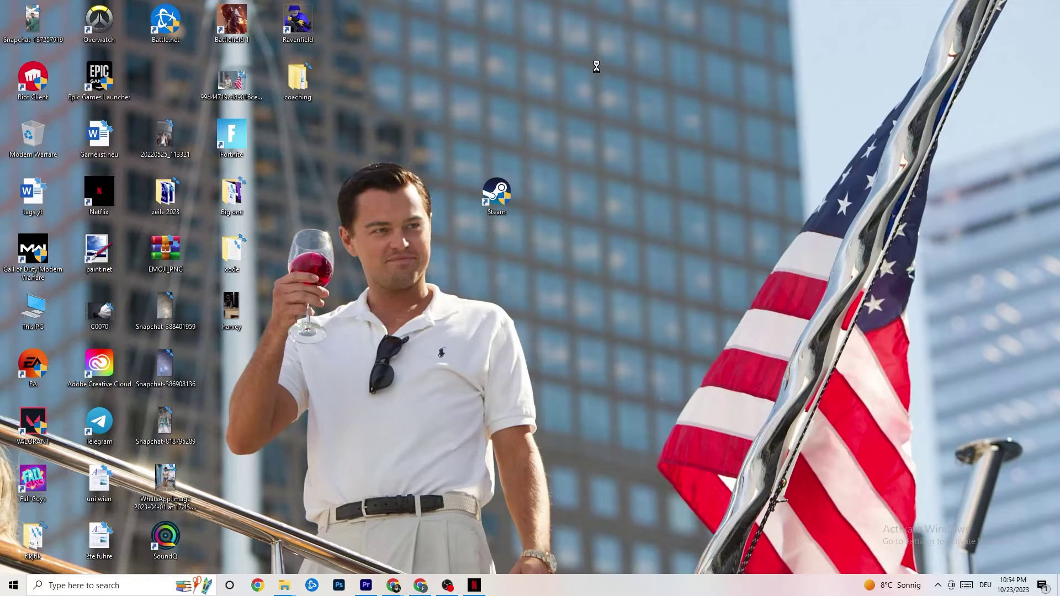
left_click(606, 35)
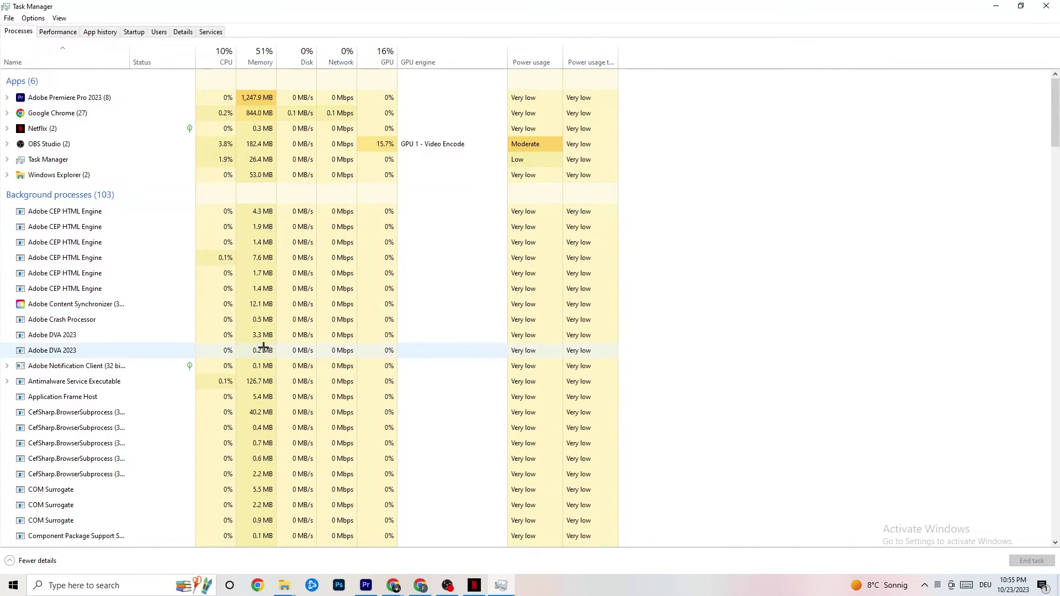
scroll(263, 351, "down", 7)
scroll(206, 371, "up", 8)
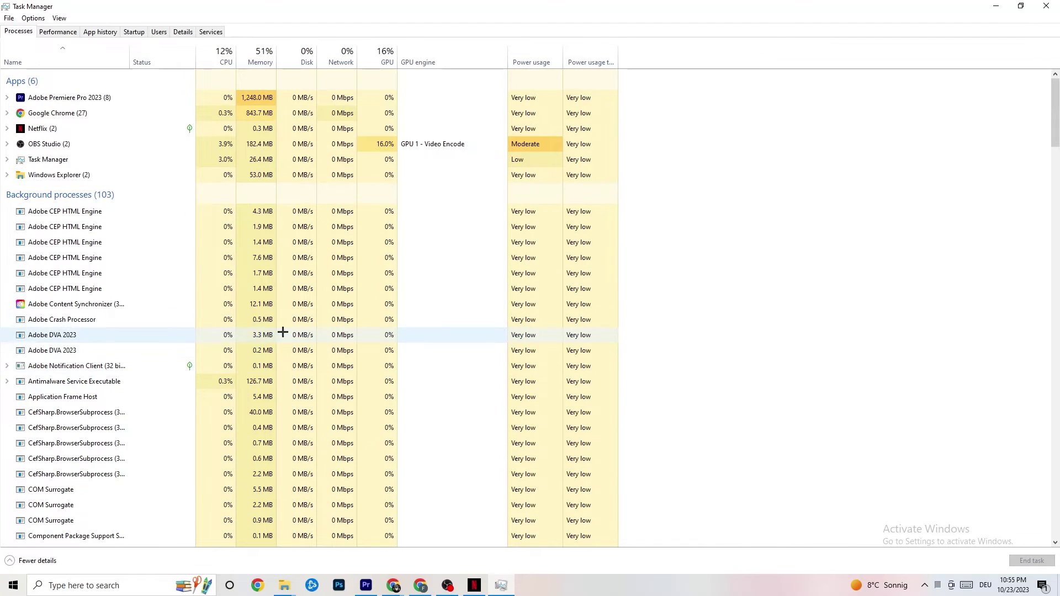
right_click(68, 129)
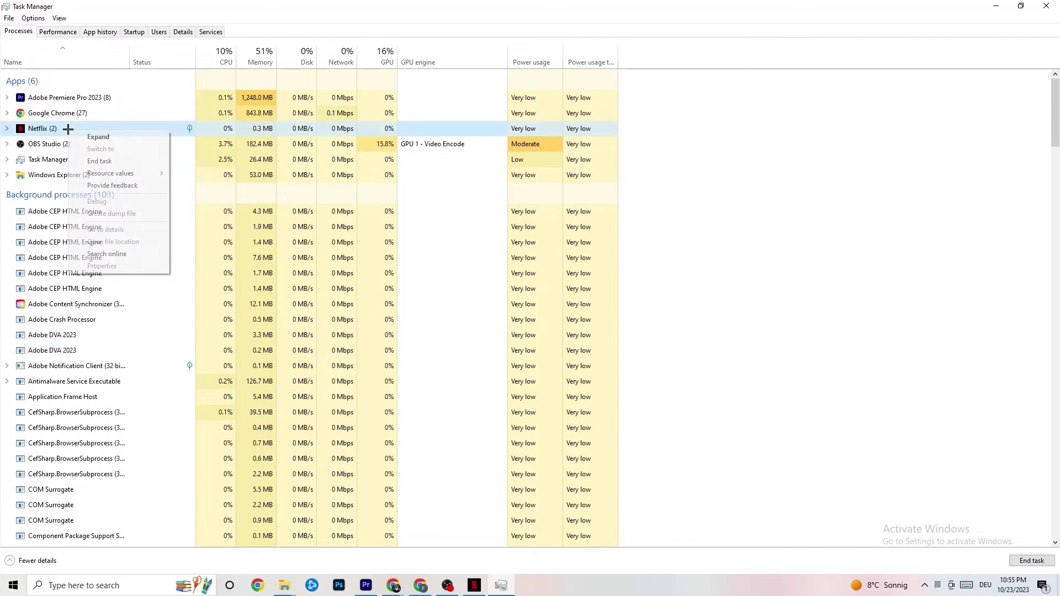
left_click(695, 339)
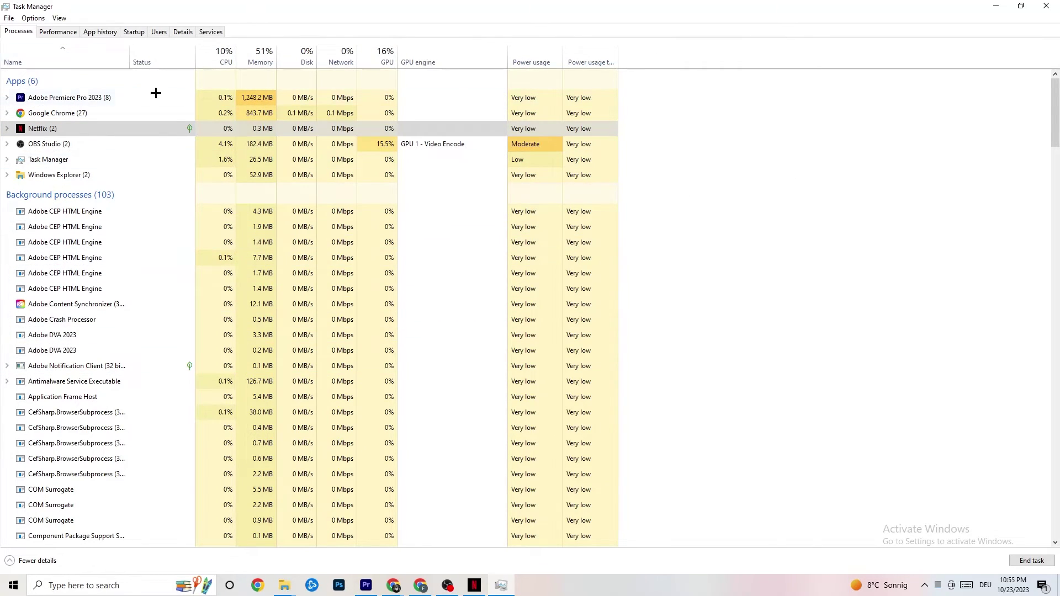
- View the detailed process list and check the priority option for the Adobe Premiere Pro process
left_click(175, 33)
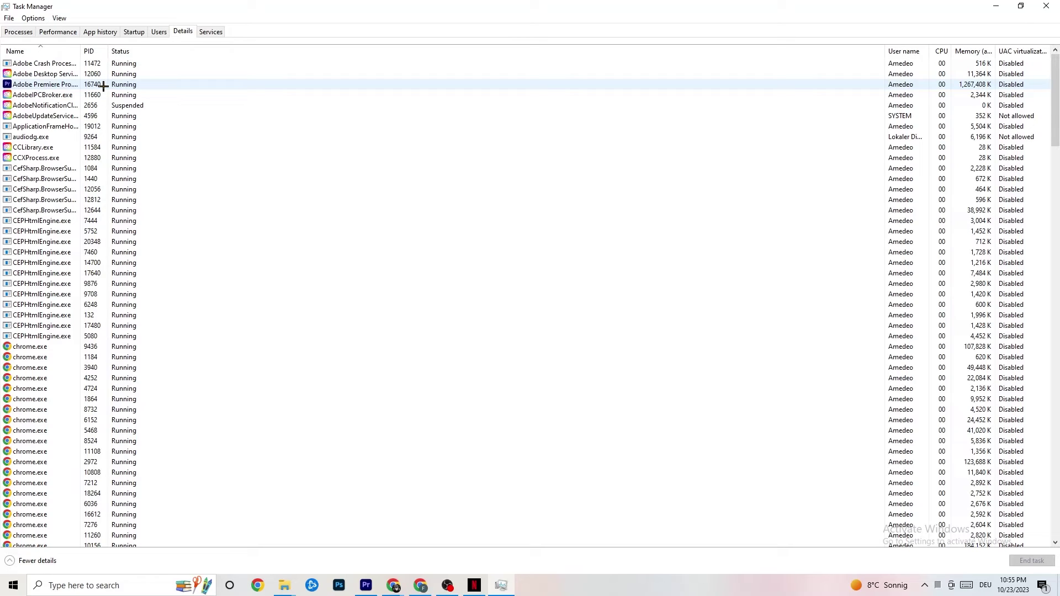
right_click(104, 86)
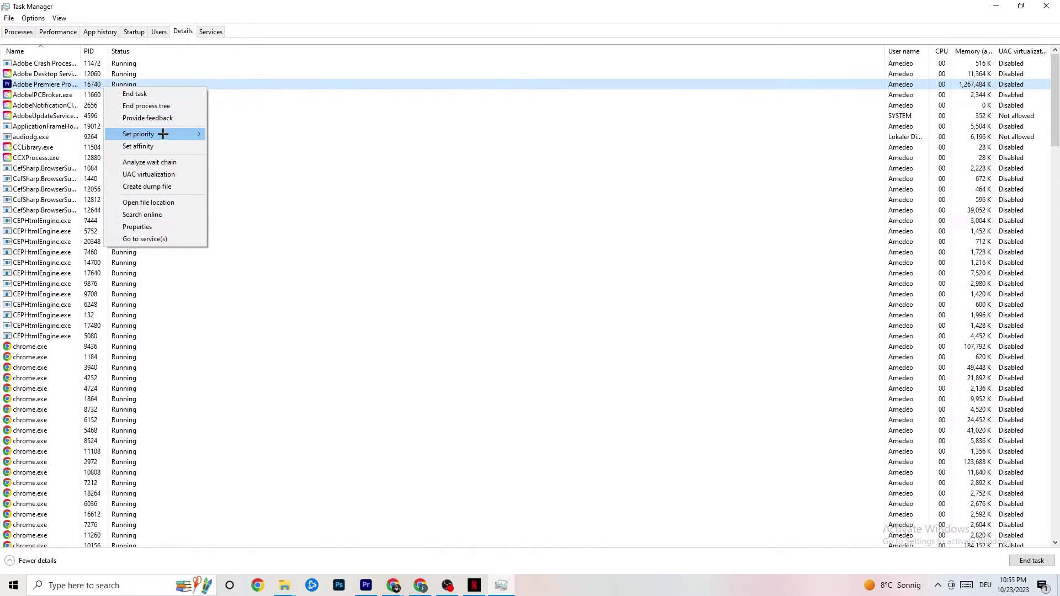
mouse_move(163, 133)
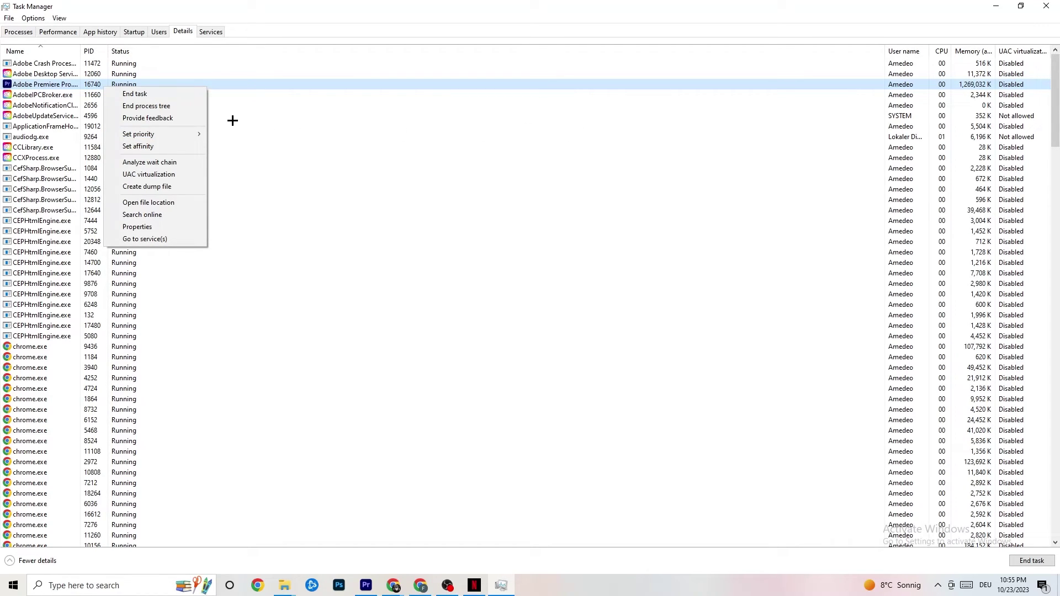
- Review the startup apps, check the enable and disable options for Google Drive and Pivot Software Support, and close Task Manager
left_click(134, 32)
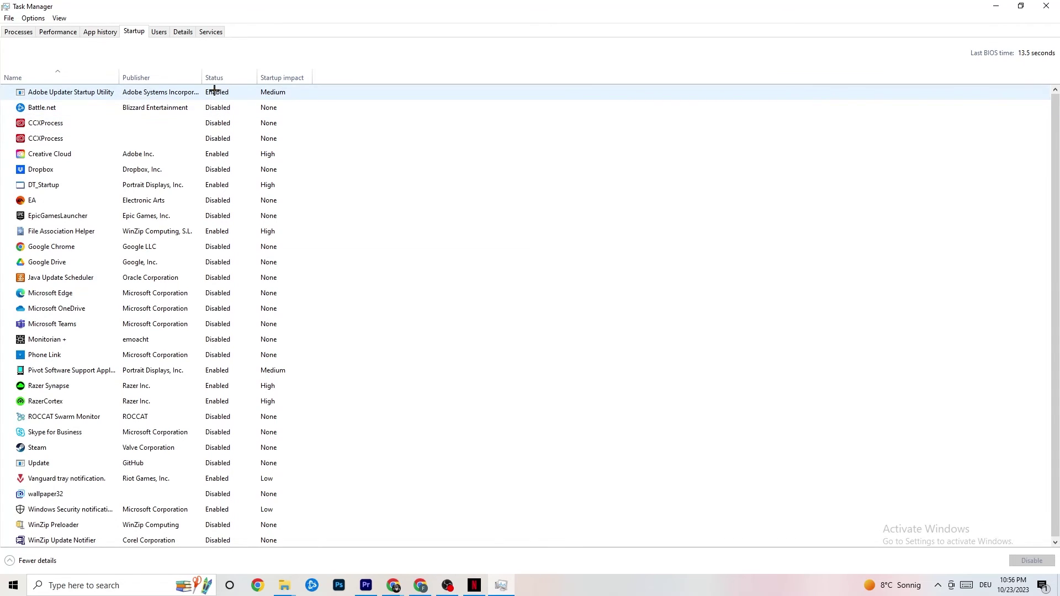
right_click(154, 263)
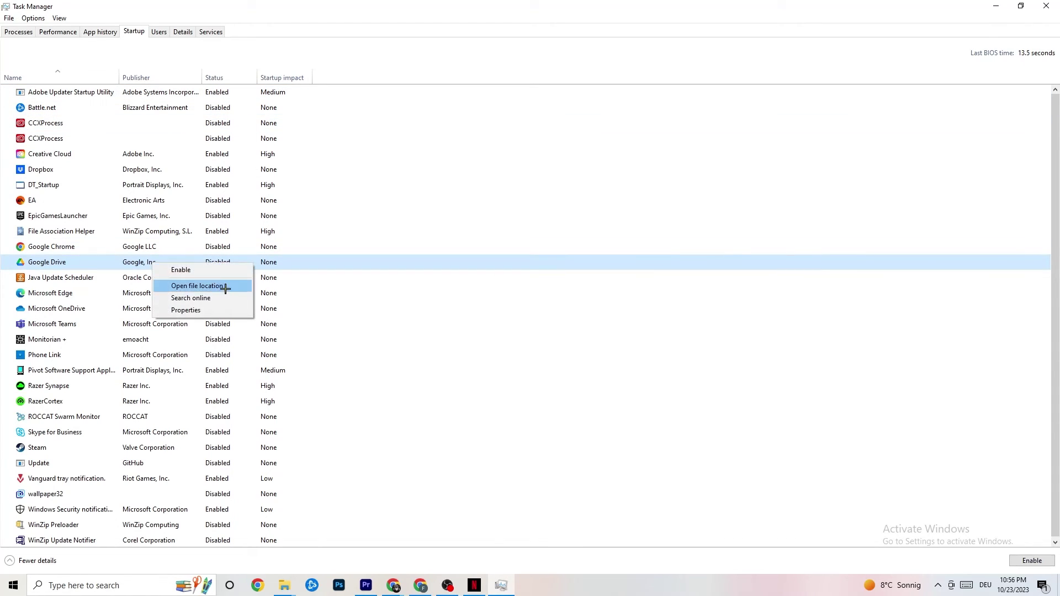
right_click(210, 371)
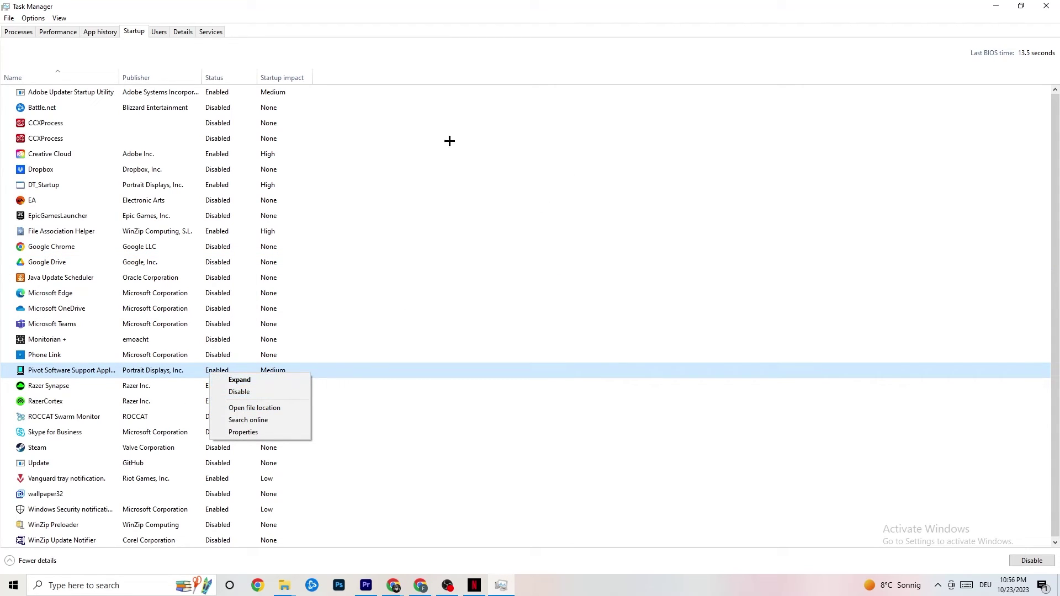
left_click(429, 17)
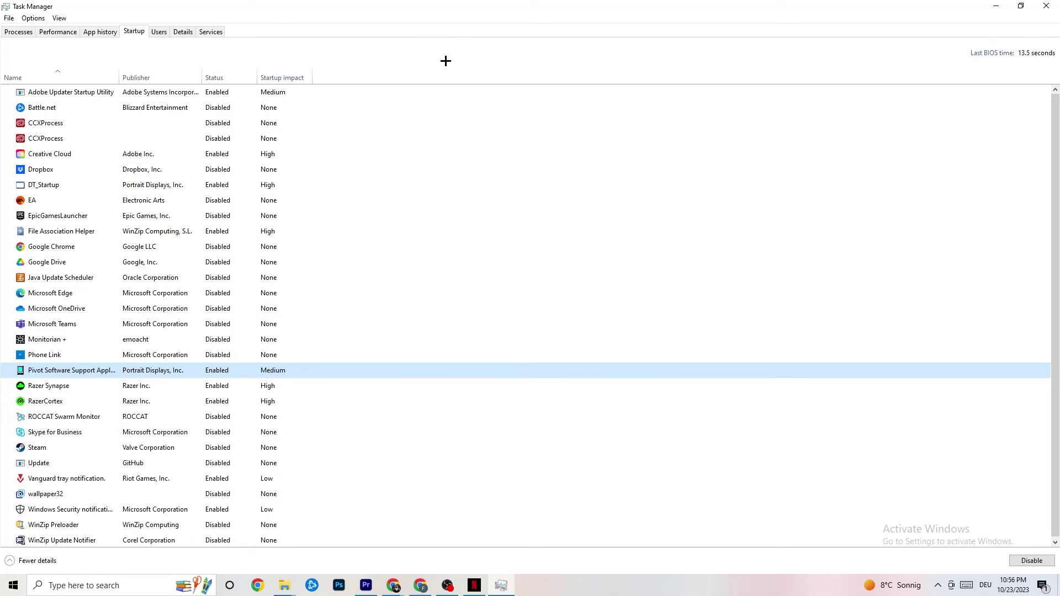
left_click(1046, 6)
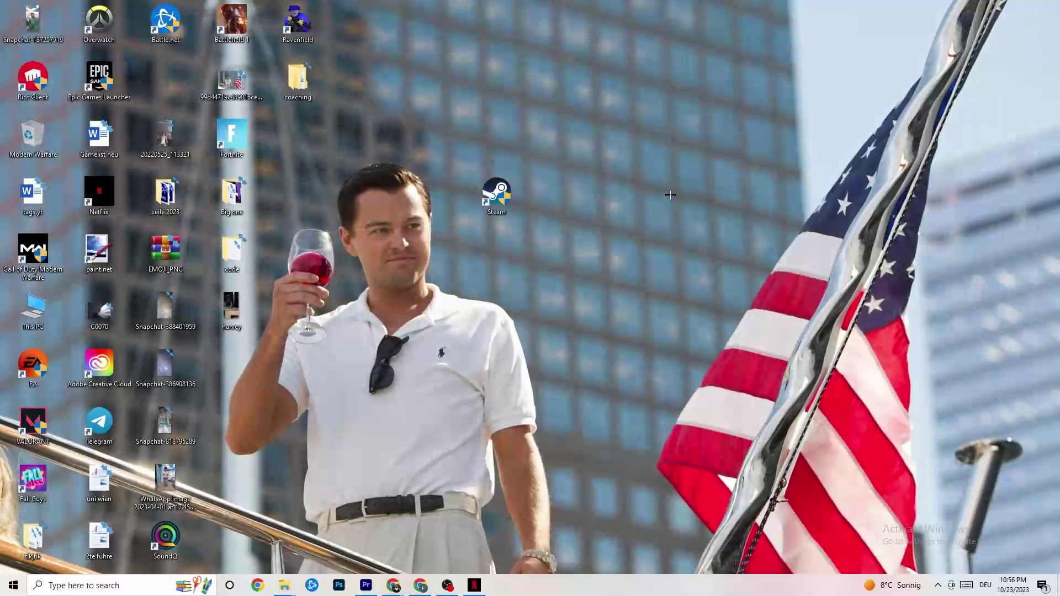